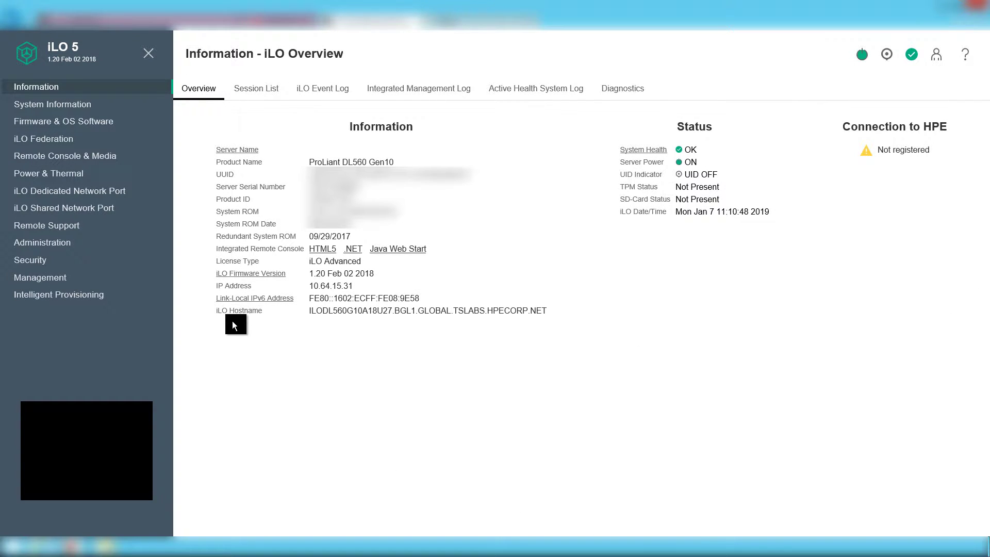
# Note the current iLO firmware version, then search Google for 'ilo 5 firmware'
pyautogui.moveTo(206, 277); pyautogui.dragTo(310, 272)
pyautogui.click(382, 277)
pyautogui.click(461, 20)
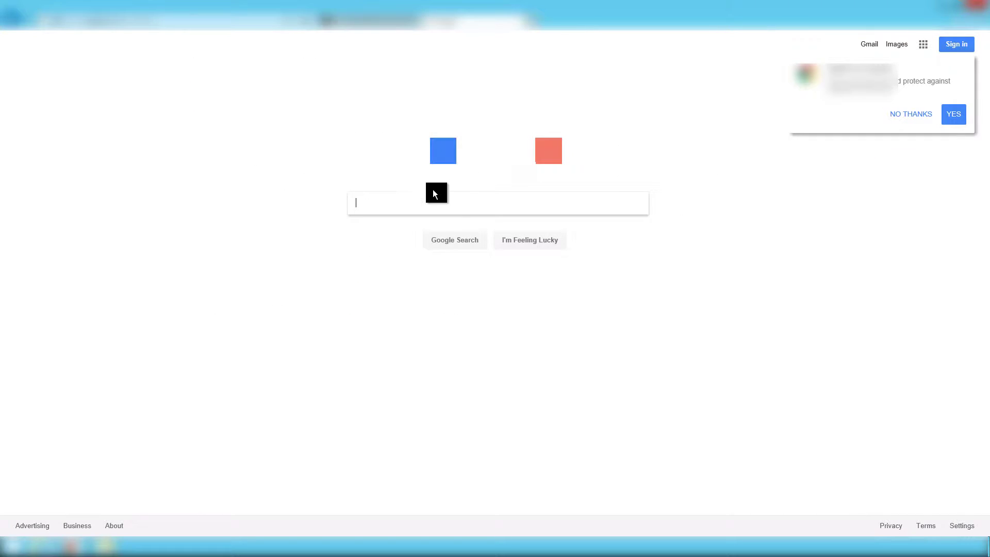
pyautogui.write('ilo')
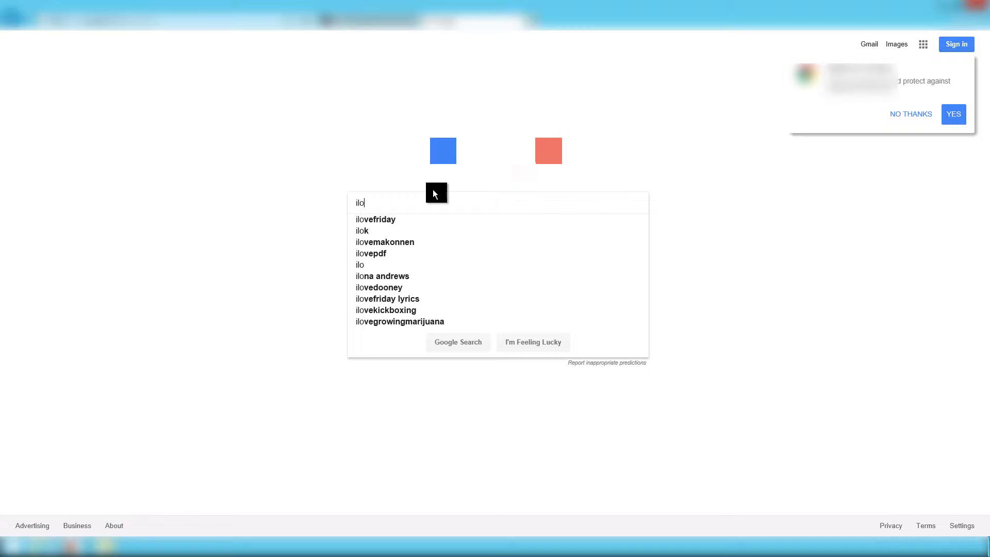
pyautogui.write(' 5 firmware')
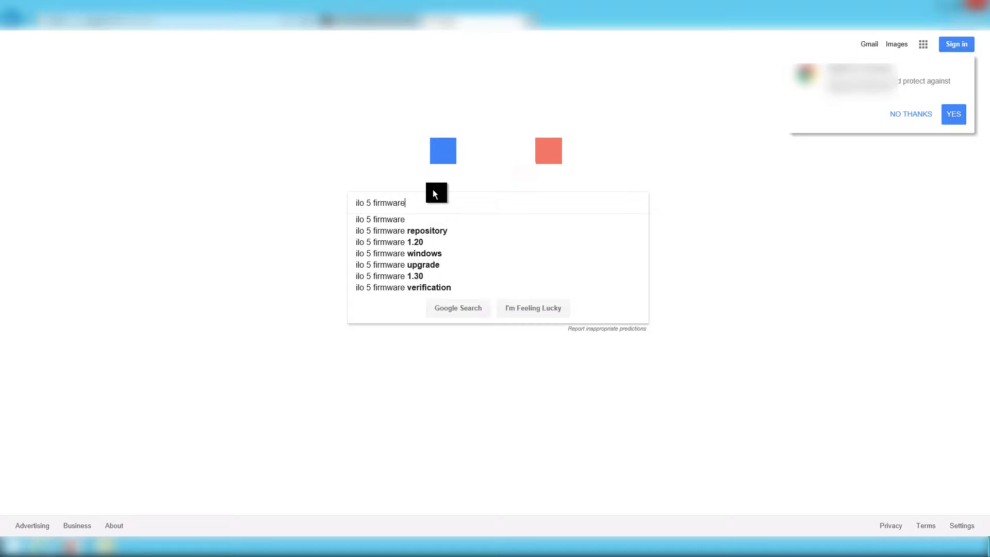
pyautogui.click(386, 221)
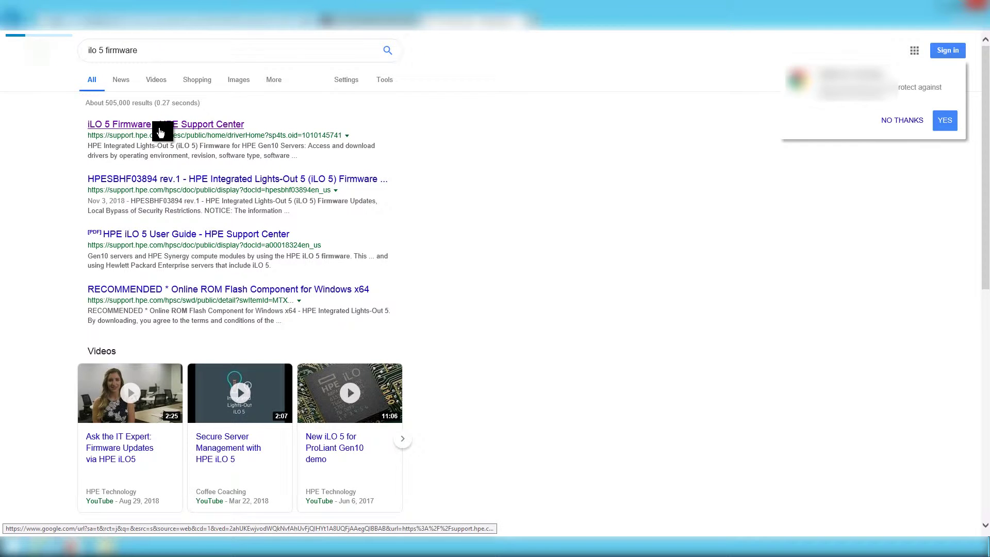
# Open the HPE iLO 5 firmware page and filter it to Windows Server 2012 R2 firmware
pyautogui.click(160, 132)
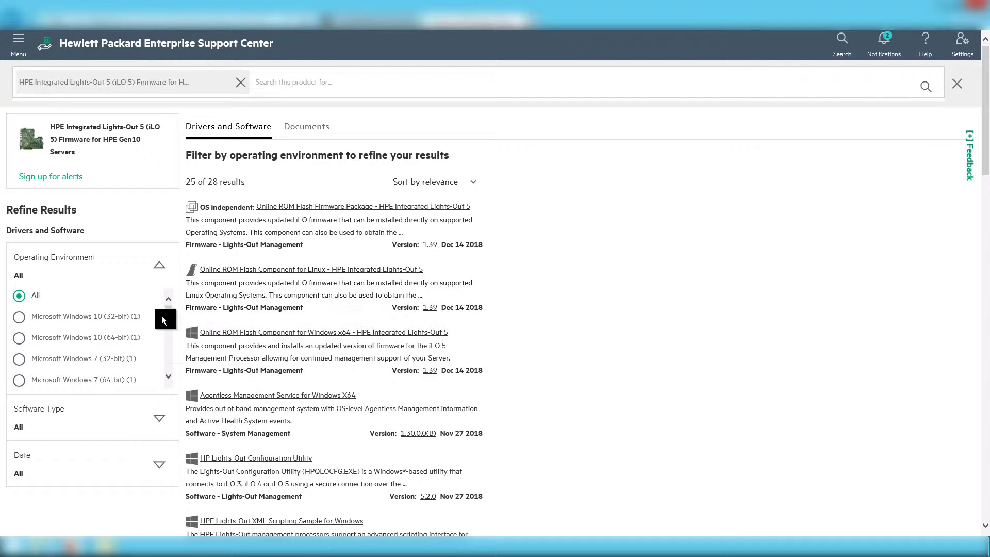
pyautogui.scroll(-5, 168, 320)
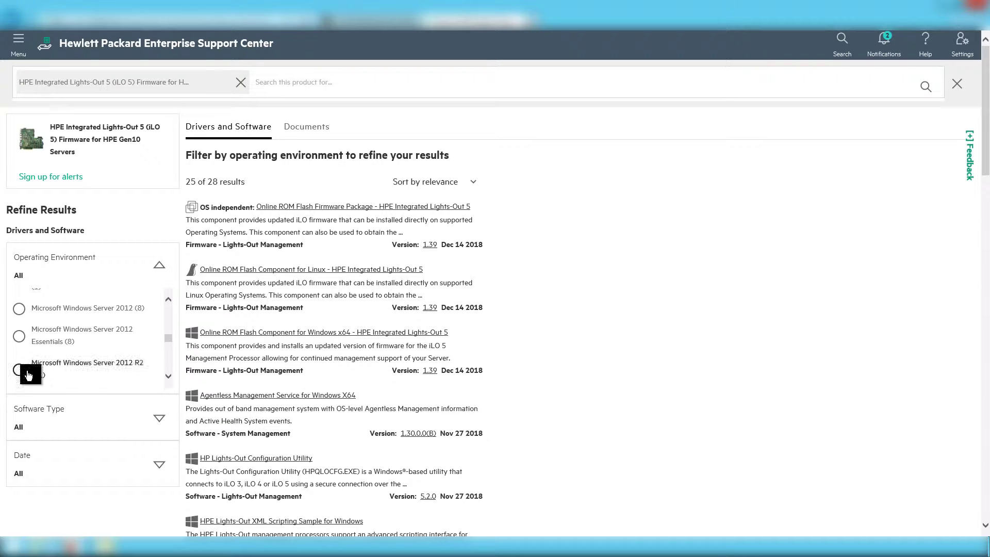
pyautogui.click(19, 369)
pyautogui.scroll(-3, 150, 280)
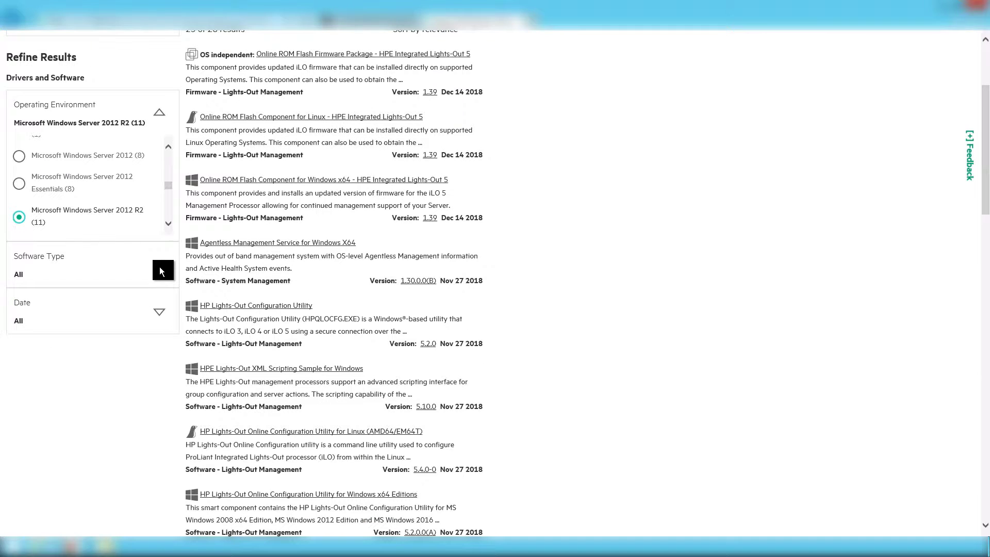
pyautogui.click(160, 271)
pyautogui.click(19, 333)
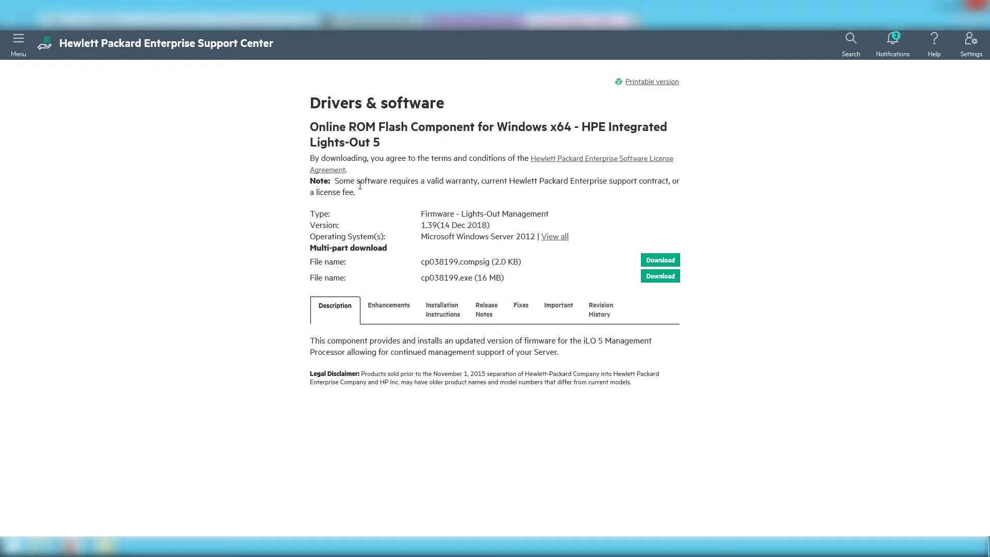
# Download cp038199.exe with Save as into the personal folder on FileUpload (U:)
pyautogui.moveTo(424, 285); pyautogui.dragTo(508, 279)
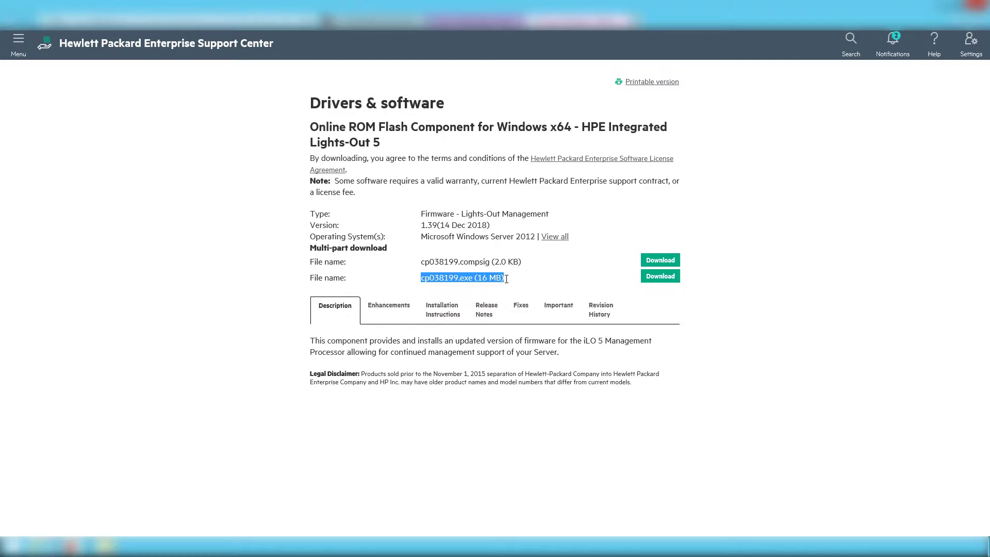
pyautogui.moveTo(422, 262); pyautogui.dragTo(527, 267)
pyautogui.click(661, 276)
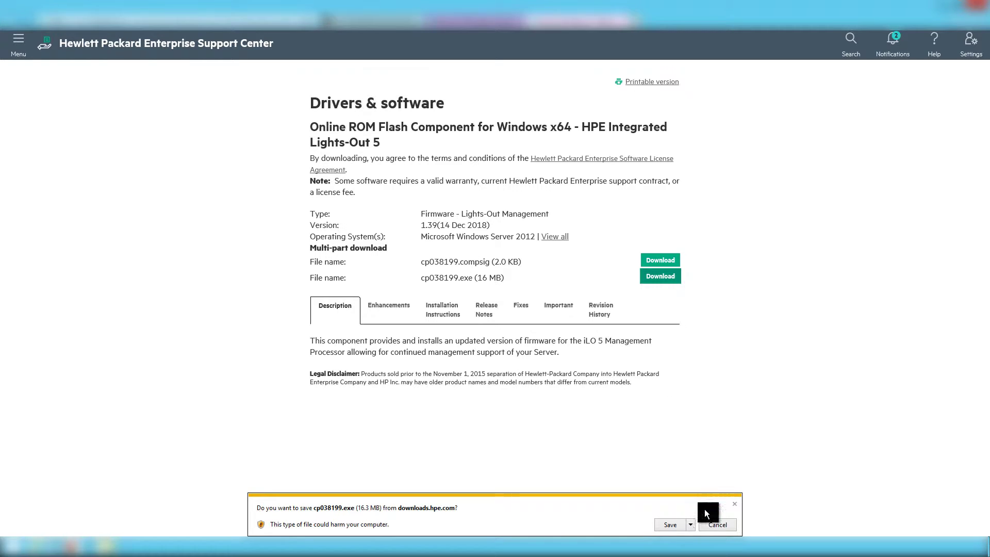
pyautogui.click(690, 525)
pyautogui.click(730, 513)
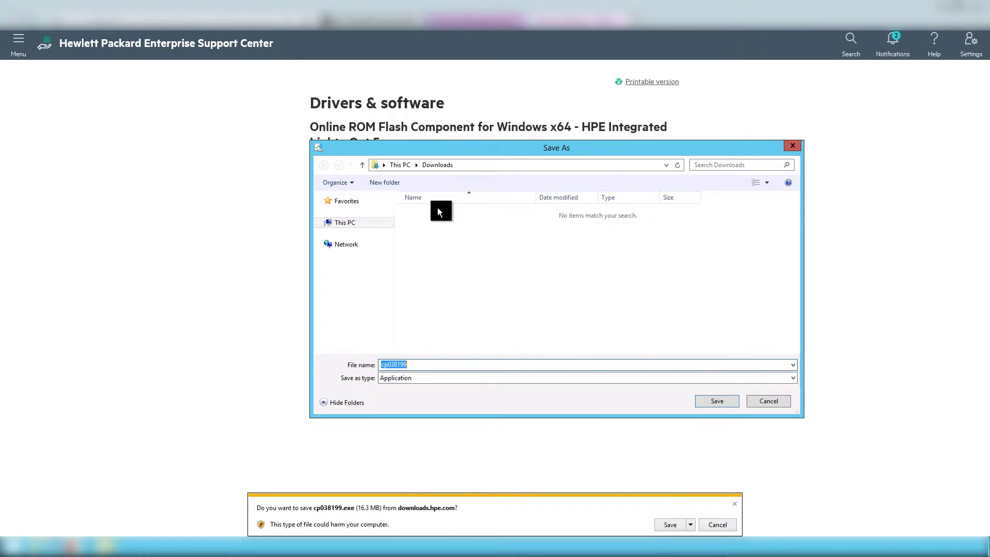
pyautogui.click(321, 226)
pyautogui.scroll(-3, 393, 299)
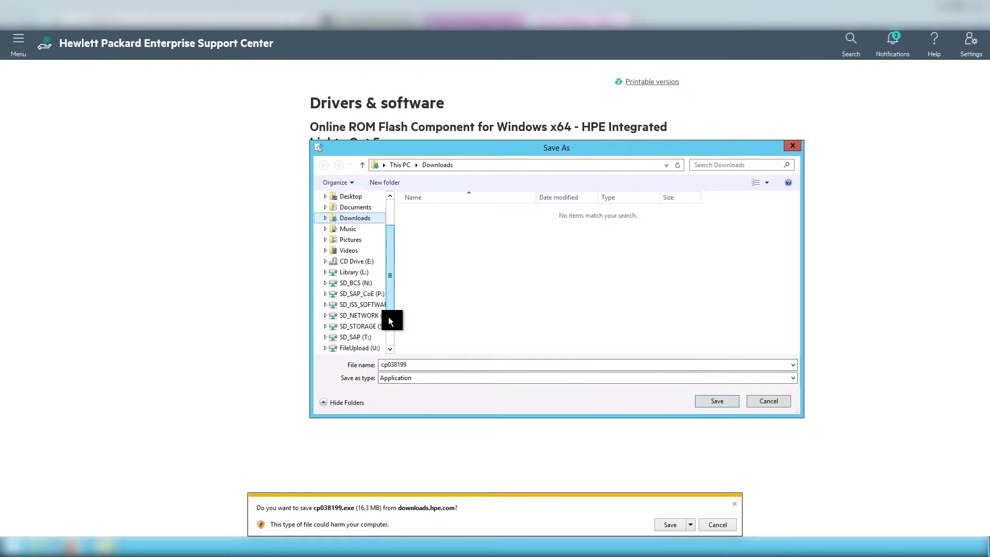
pyautogui.click(361, 315)
pyautogui.doubleClick(431, 245)
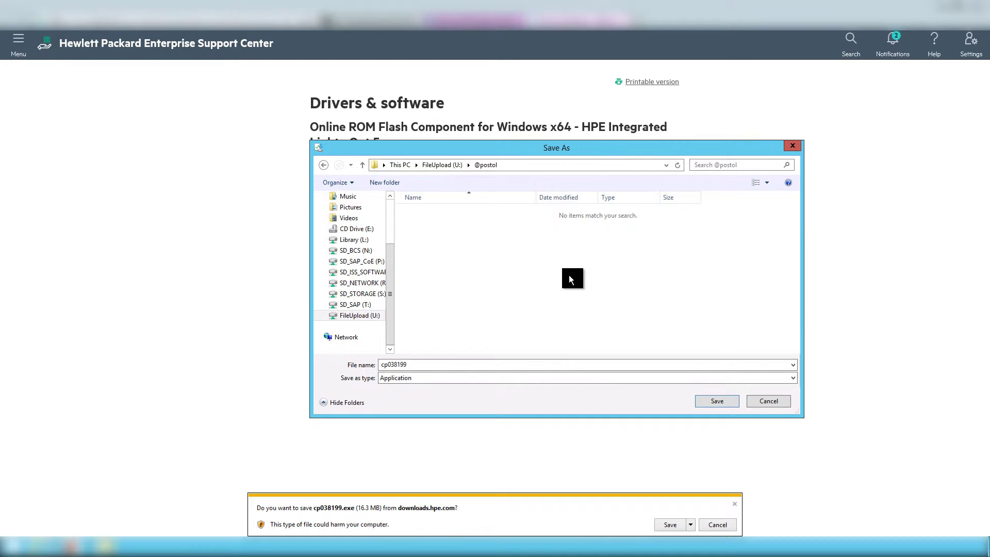
pyautogui.click(717, 401)
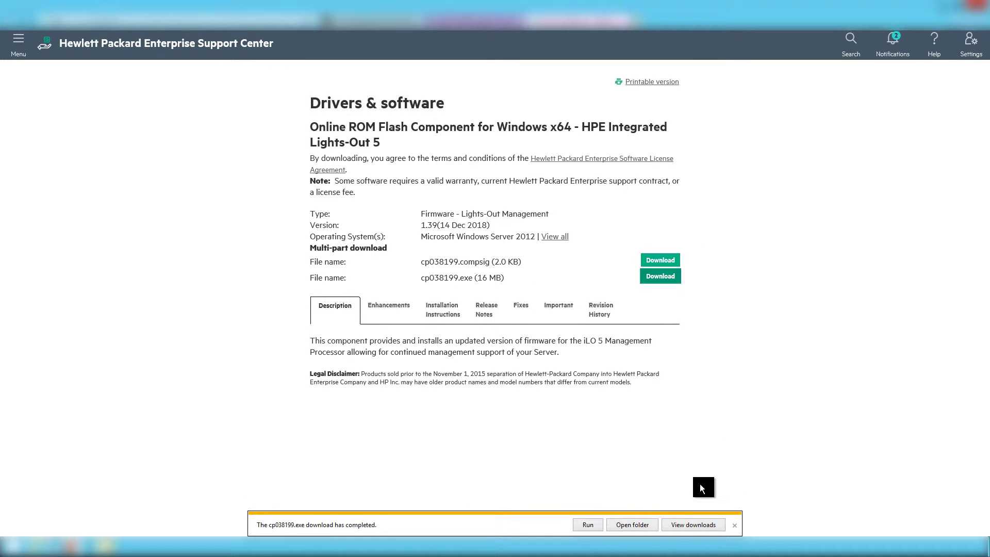
# Create a new folder named 'ilo' beside the downloaded package
pyautogui.click(639, 527)
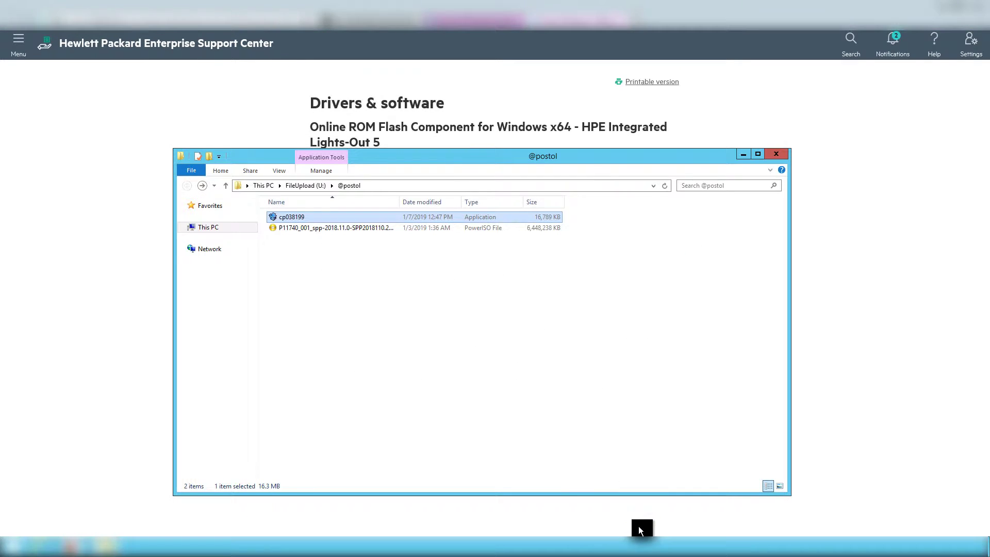
pyautogui.rightClick(320, 280)
pyautogui.moveTo(384, 374)
pyautogui.click(447, 372)
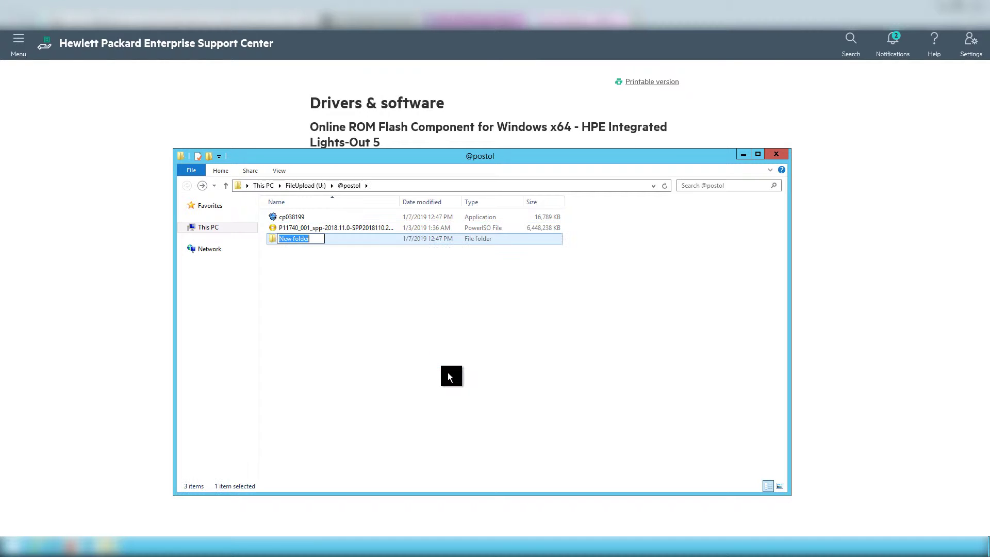
pyautogui.write('ilo')
pyautogui.press('Return')
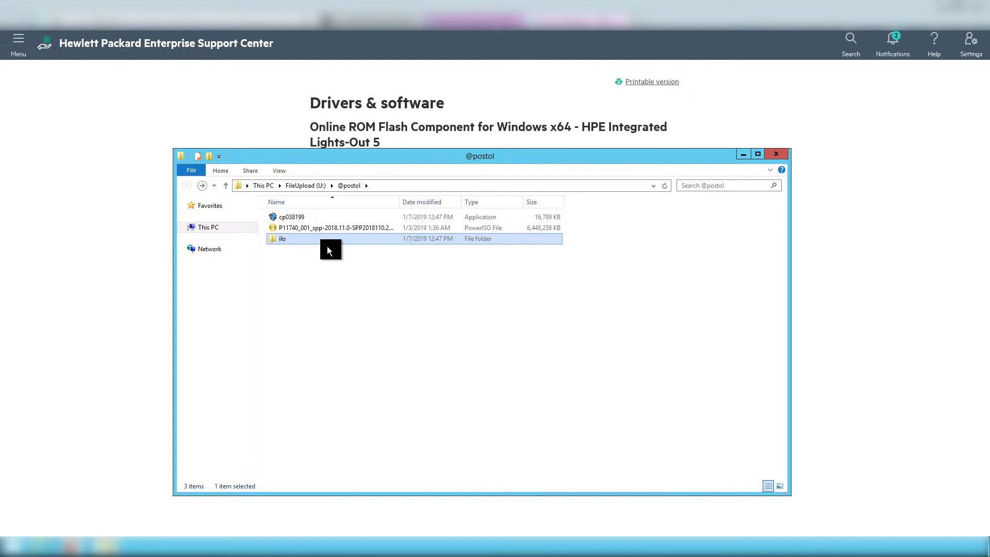
pyautogui.rightClick(292, 218)
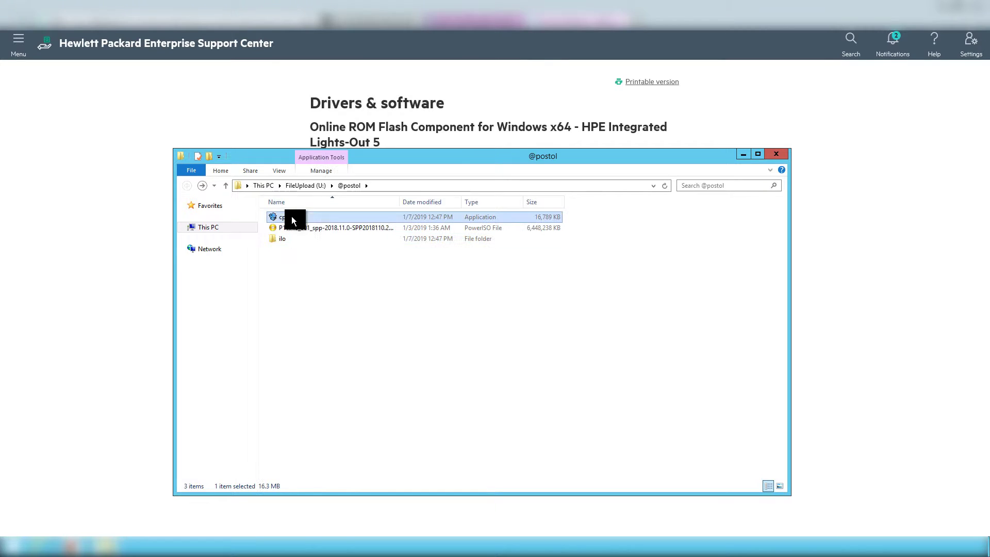
pyautogui.click(315, 224)
pyautogui.click(535, 283)
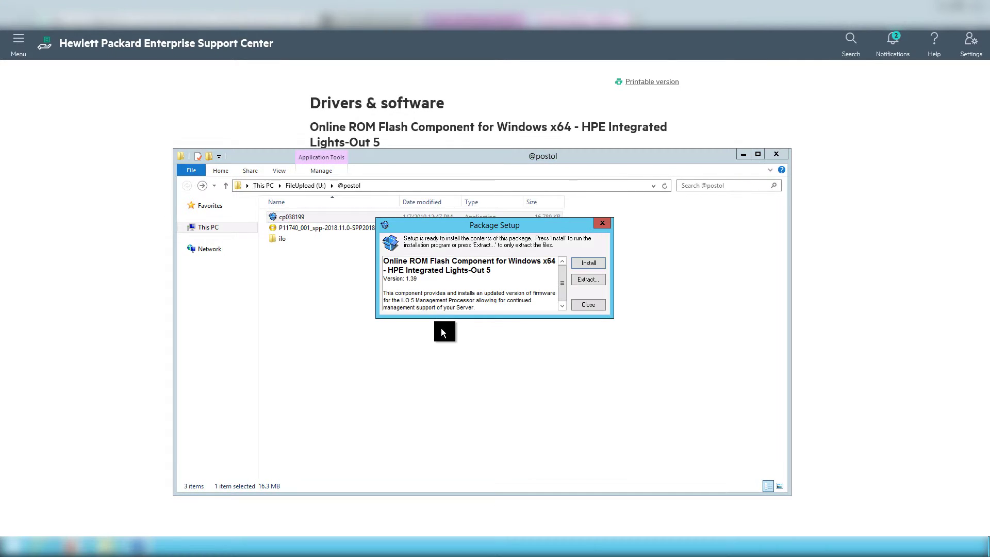
pyautogui.click(588, 280)
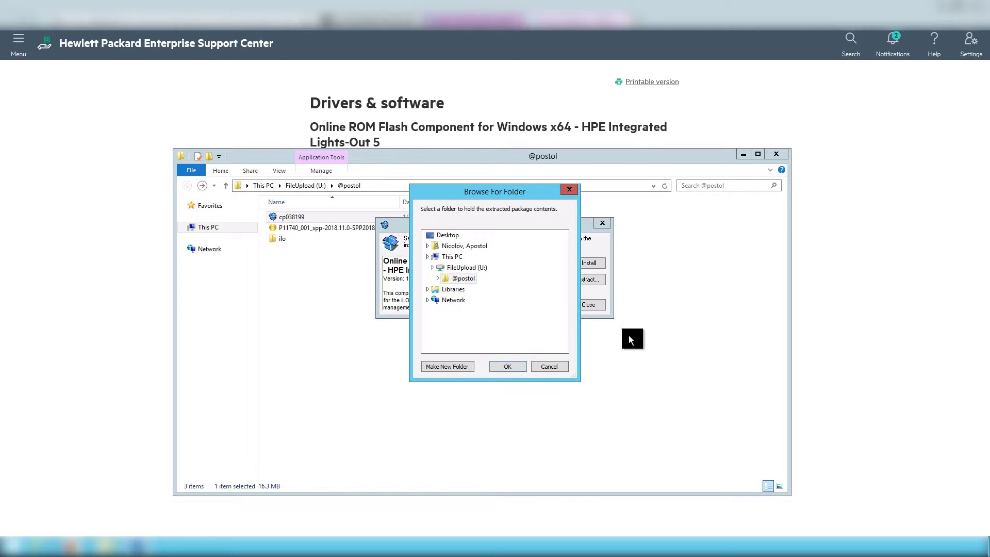
pyautogui.moveTo(565, 312); pyautogui.dragTo(565, 327)
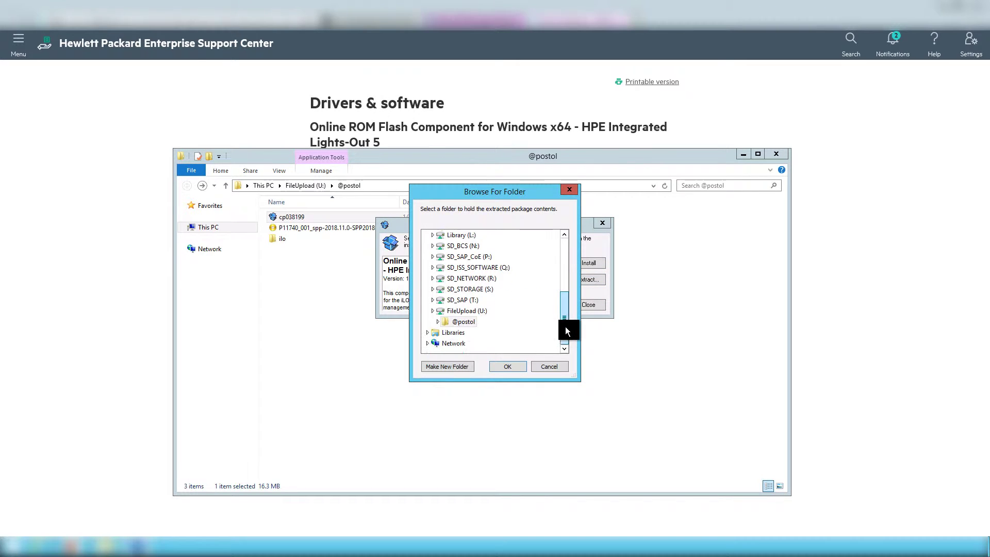
pyautogui.click(439, 322)
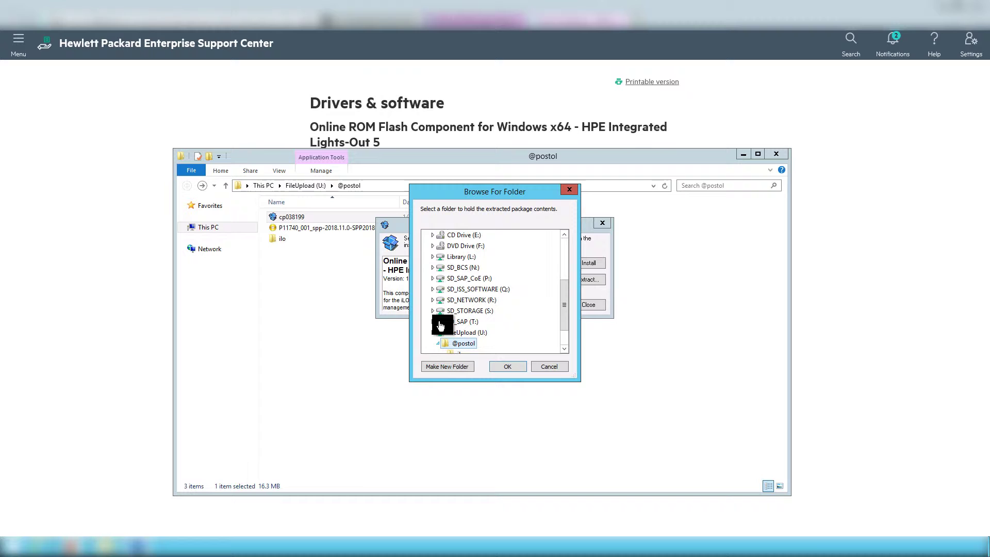
pyautogui.scroll(-1, 563, 329)
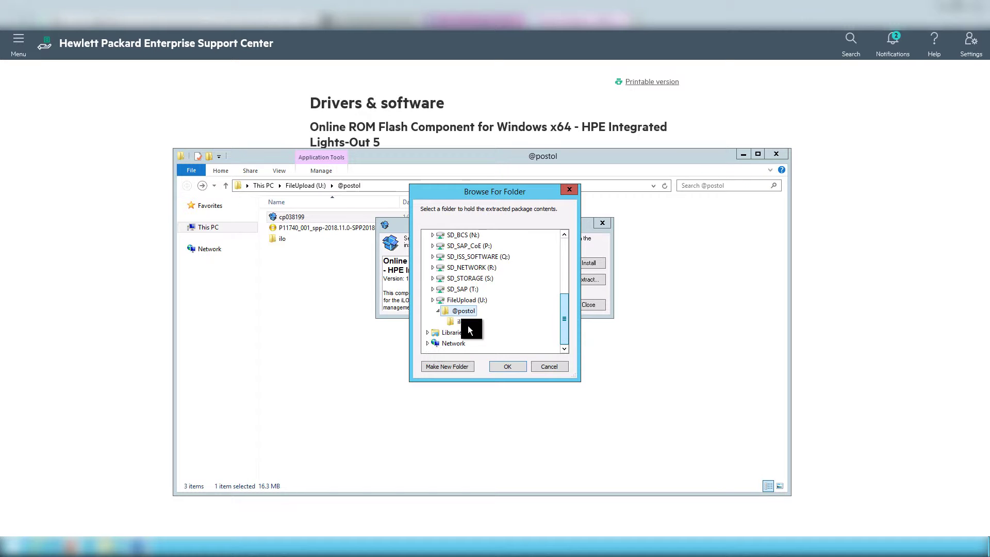
pyautogui.click(460, 322)
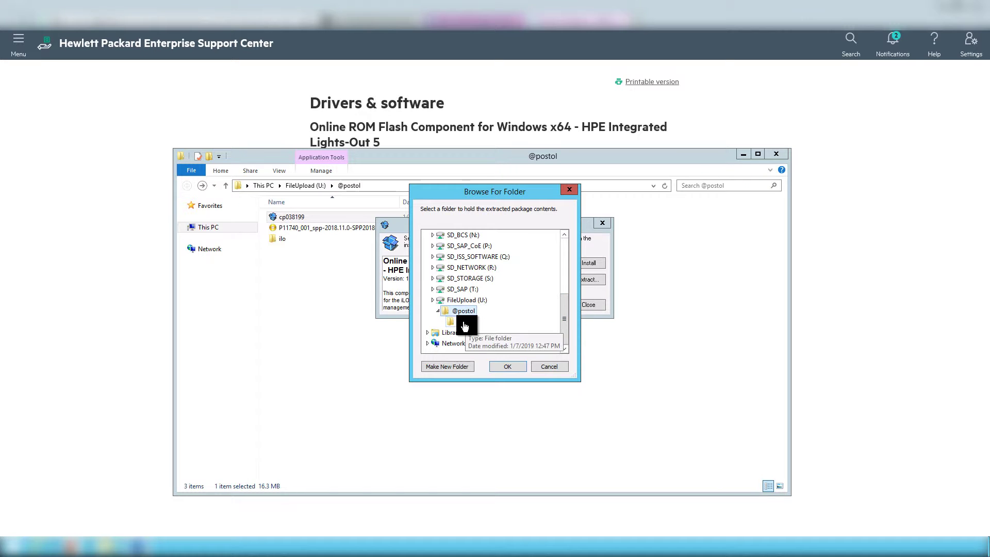
pyautogui.click(505, 367)
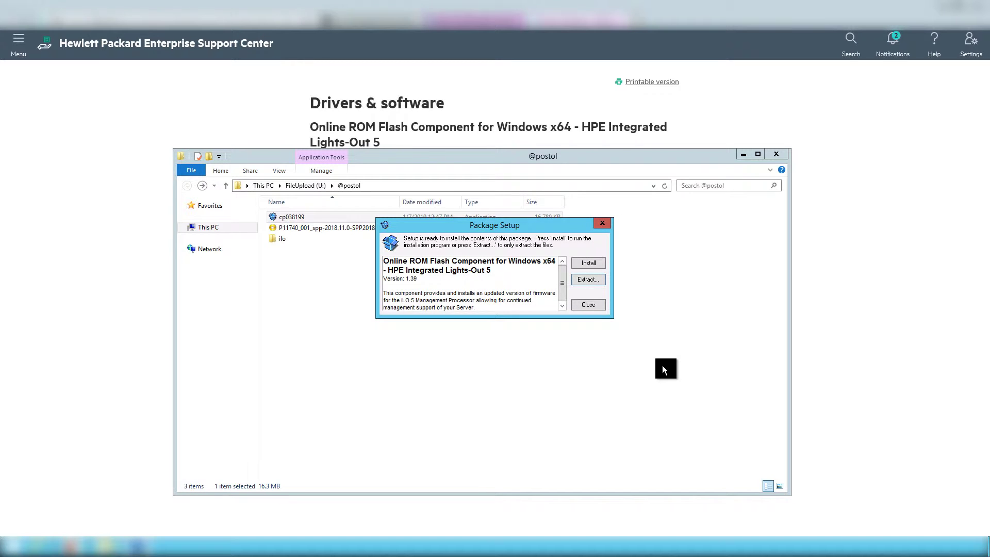
# Check the ilo folder for the six extracted files, including ilo5_139.bin, then return to iLO
pyautogui.doubleClick(280, 239)
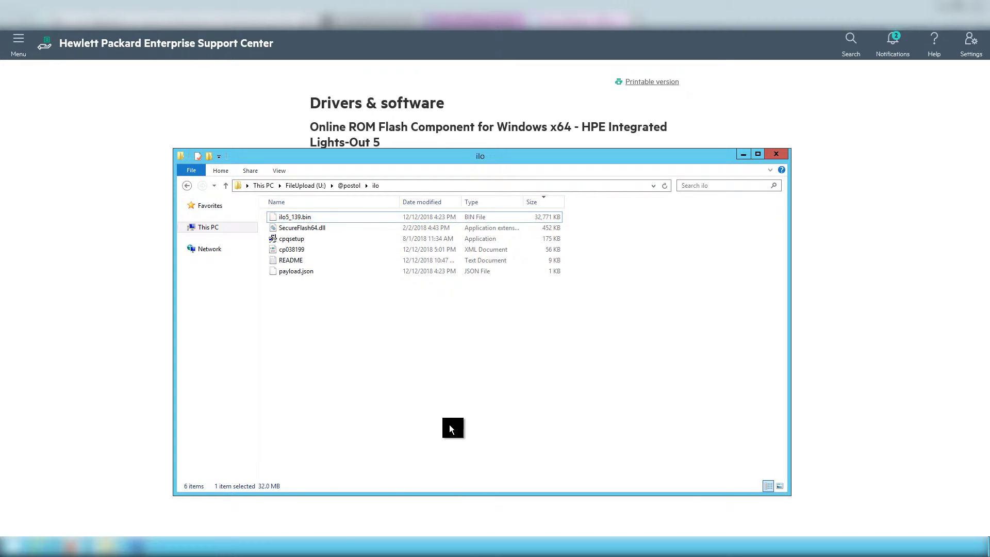
pyautogui.click(368, 21)
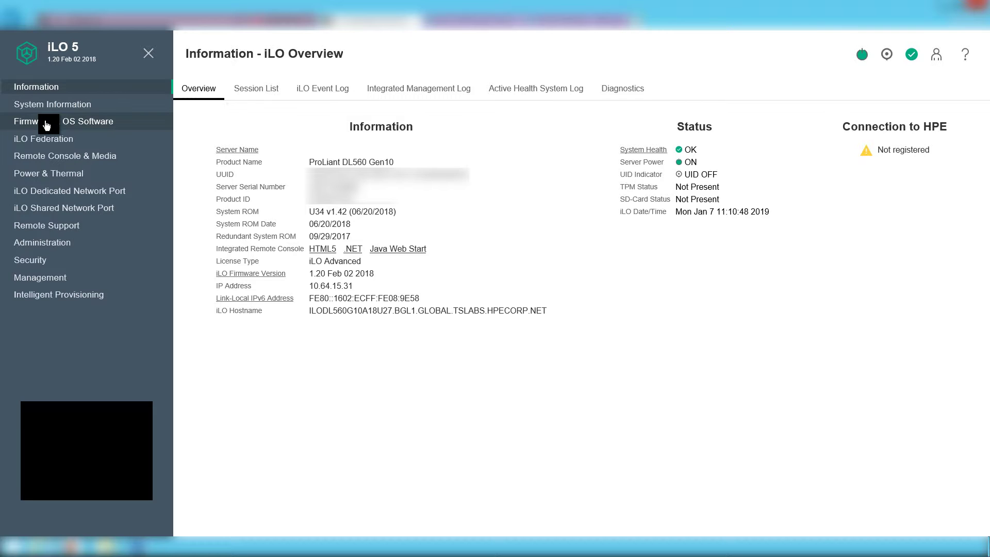
# Go to Firmware & OS Software and open the Update Firmware flash panel
pyautogui.click(47, 125)
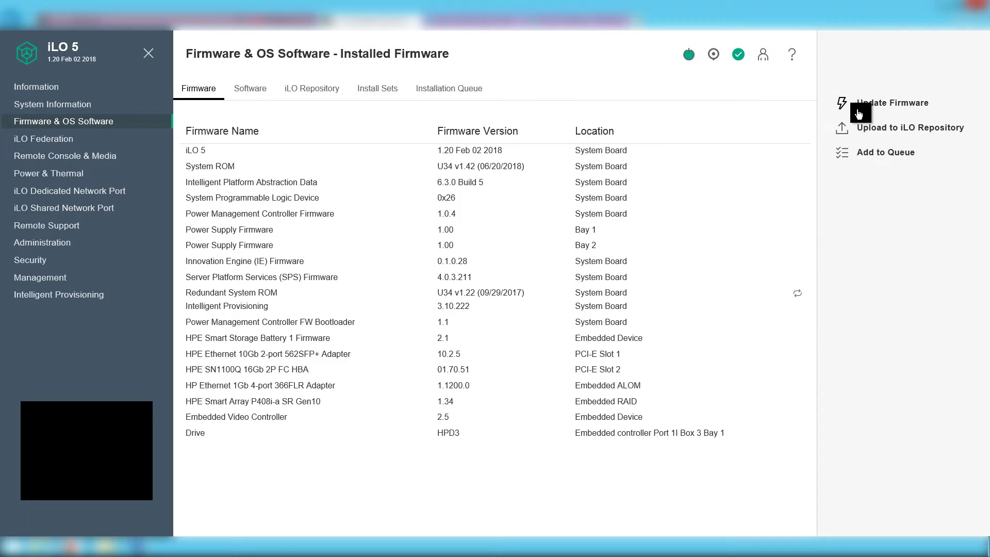
pyautogui.click(898, 107)
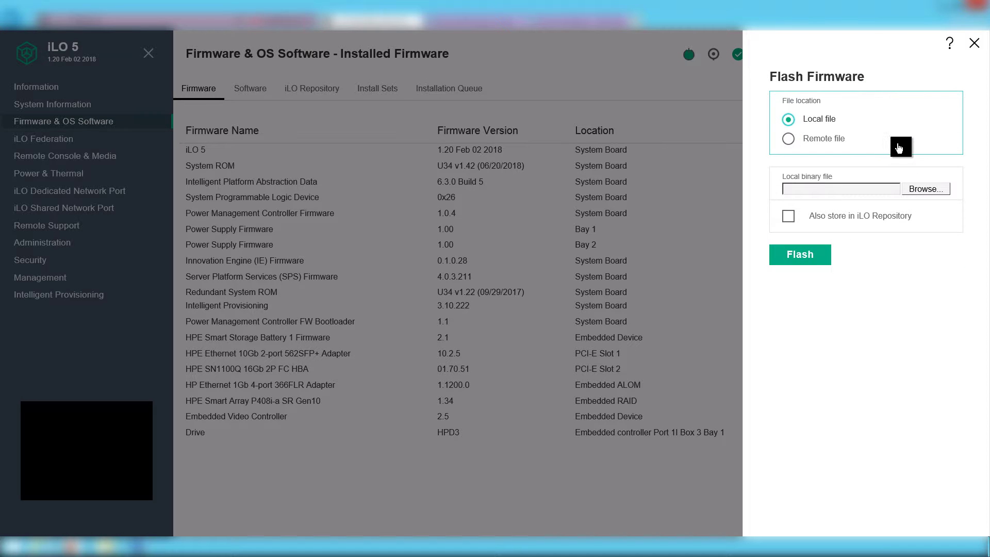
# Pick ilo5_139.bin from the ilo folder as the local firmware file to flash
pyautogui.click(933, 187)
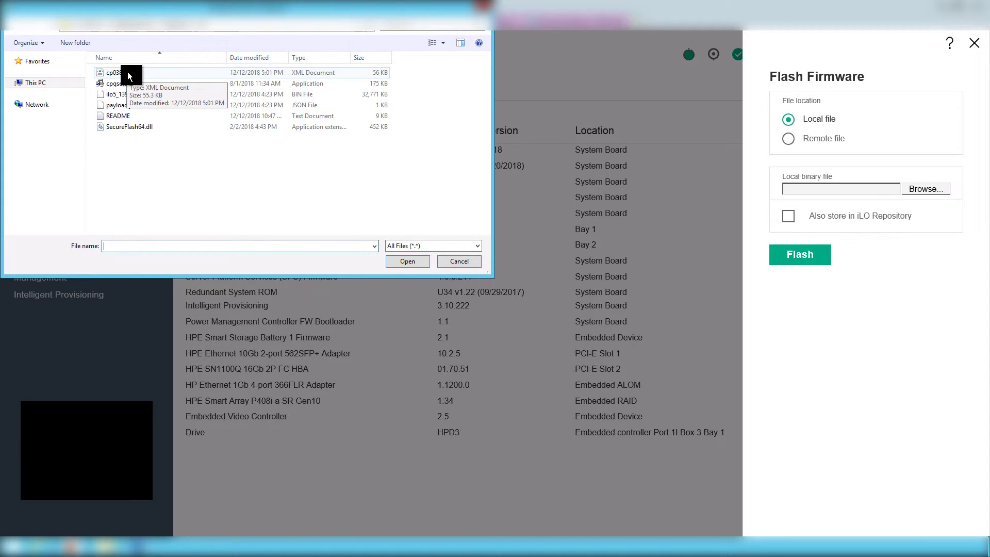
pyautogui.click(320, 94)
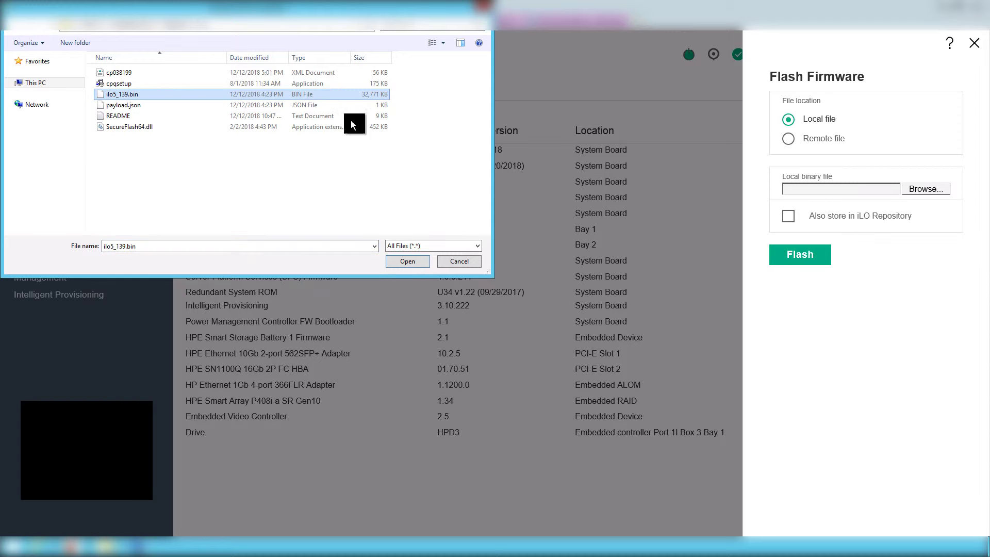
pyautogui.click(405, 262)
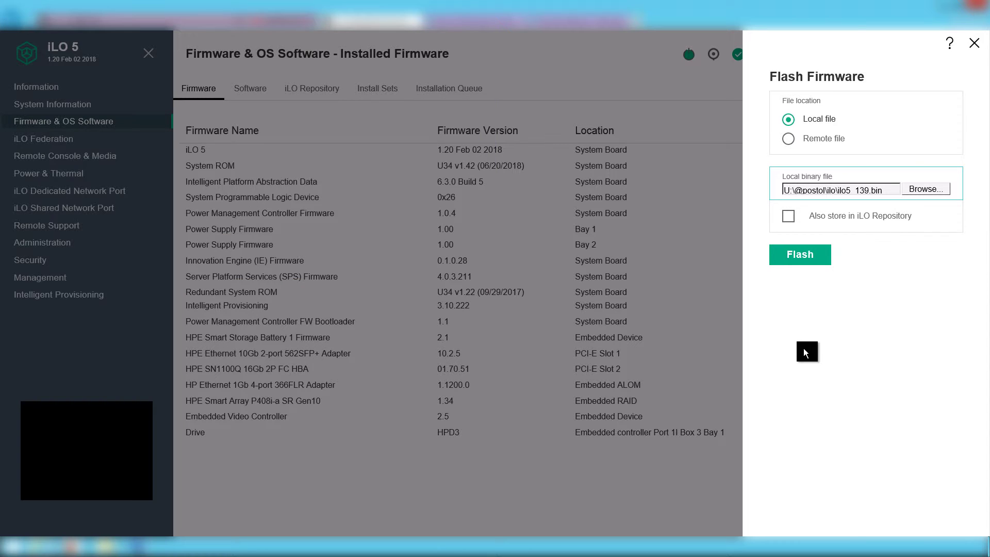
# Flash ilo5_139.bin and accept the reboot warning to start the upload
pyautogui.click(806, 268)
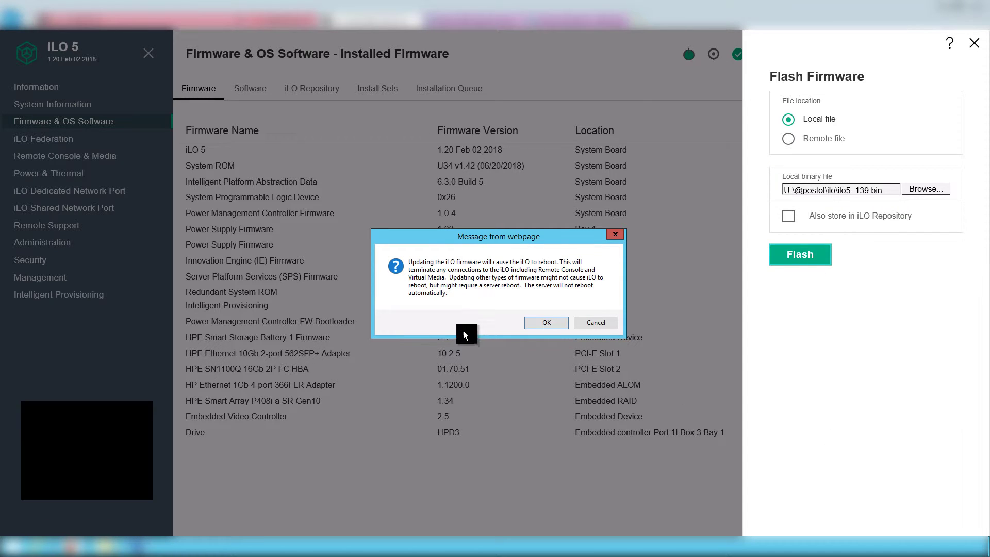
pyautogui.click(545, 323)
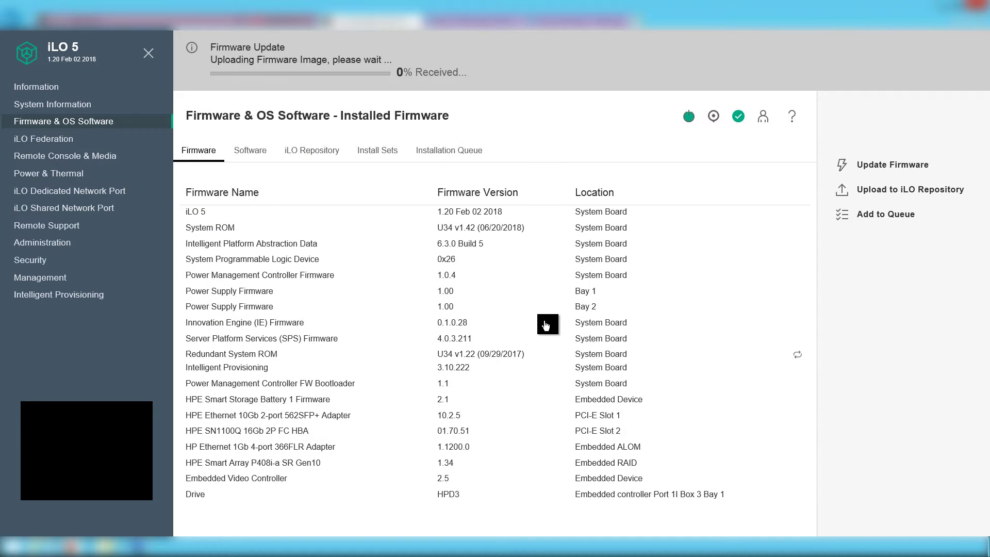